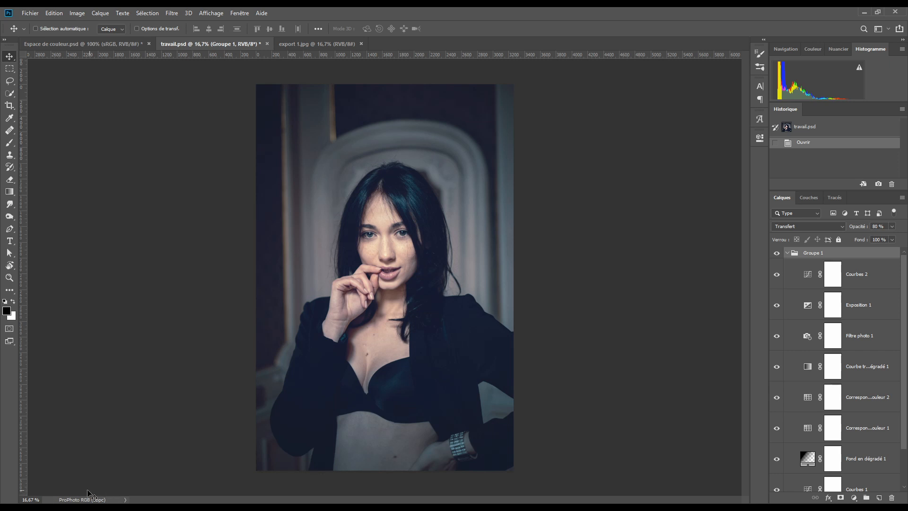
Switch the document status readout to document sizes (Tailles du document), and return it to the document profile (Profil du document)
left_click(126, 500)
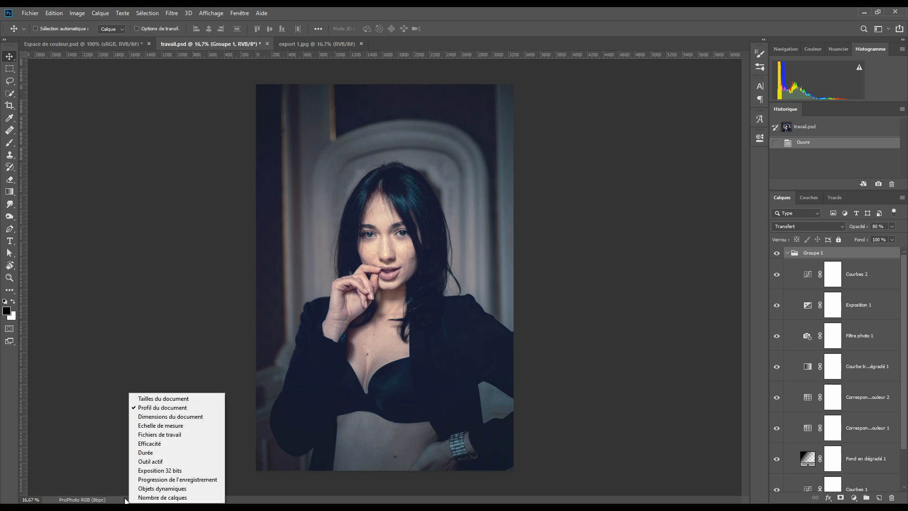
left_click(160, 402)
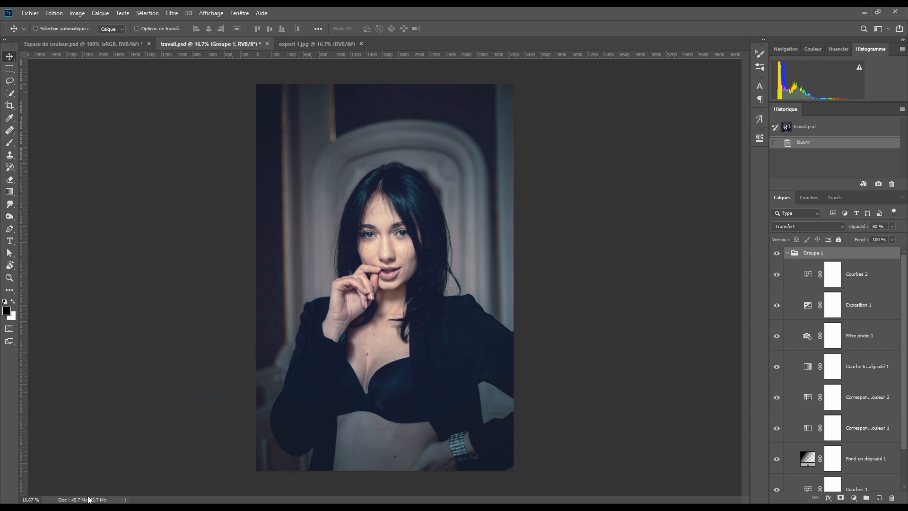
left_click(126, 500)
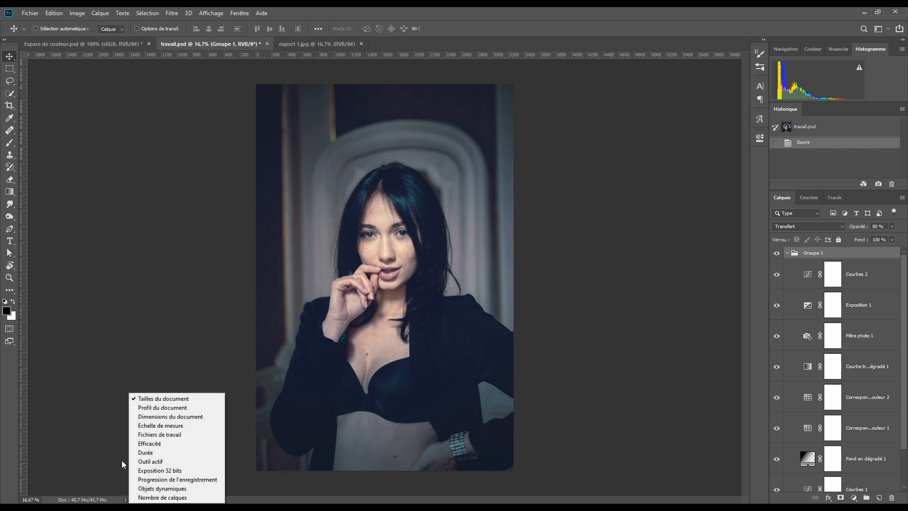
left_click(164, 411)
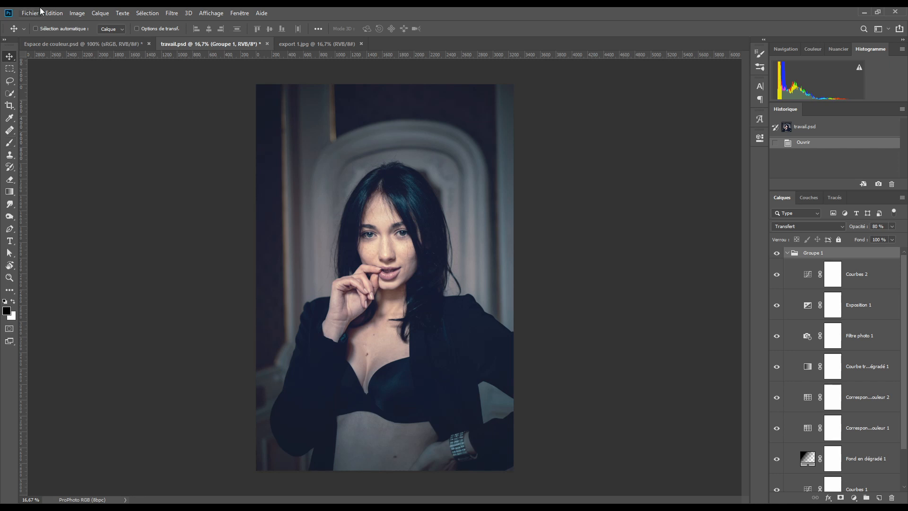
Export travail.psd as a JPG named "export 2", without converting to sRGB or embedding the colour profile
left_click(37, 13)
mouse_move(57, 144)
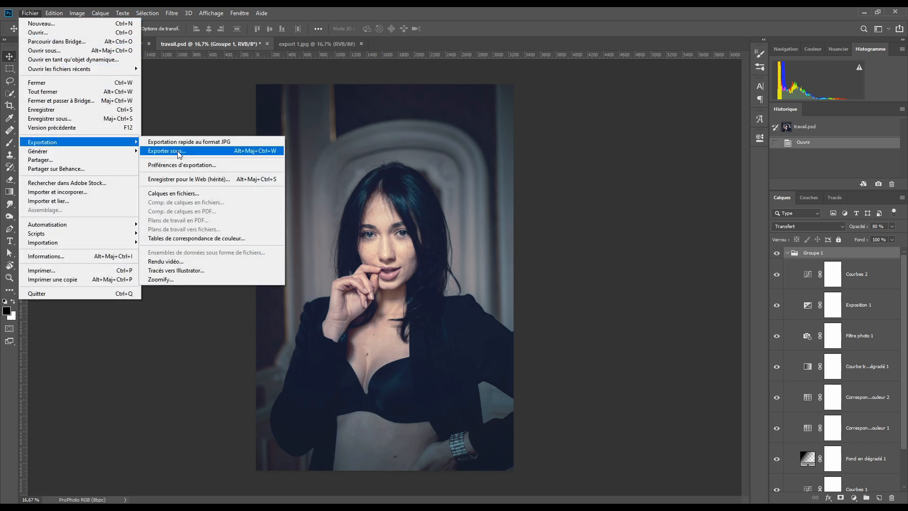
left_click(179, 150)
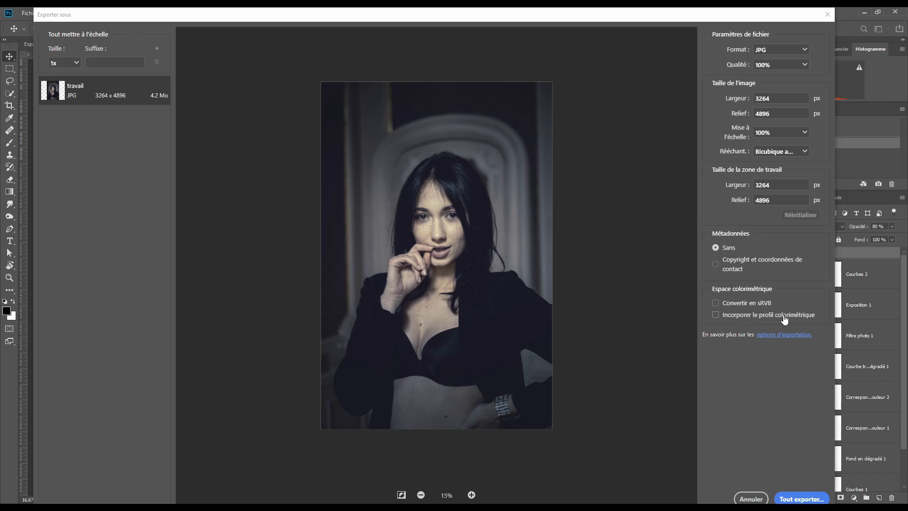
left_click(803, 497)
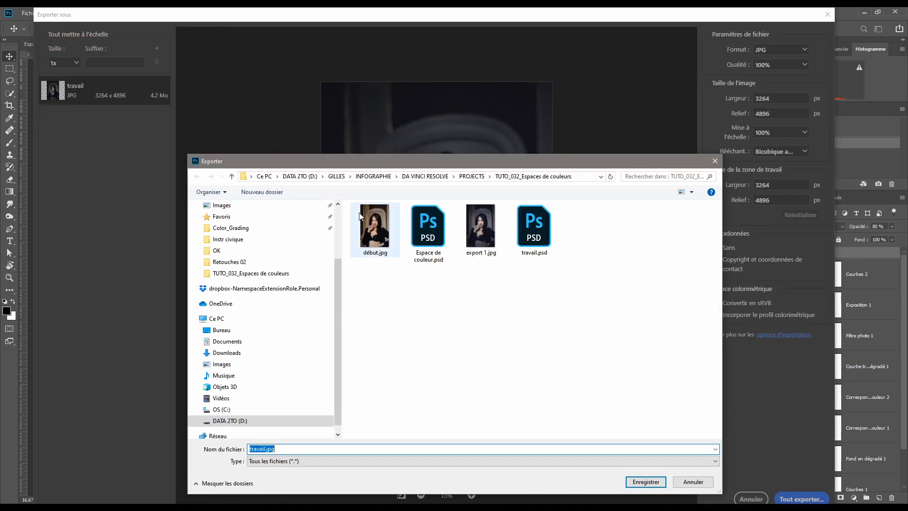
type("ex")
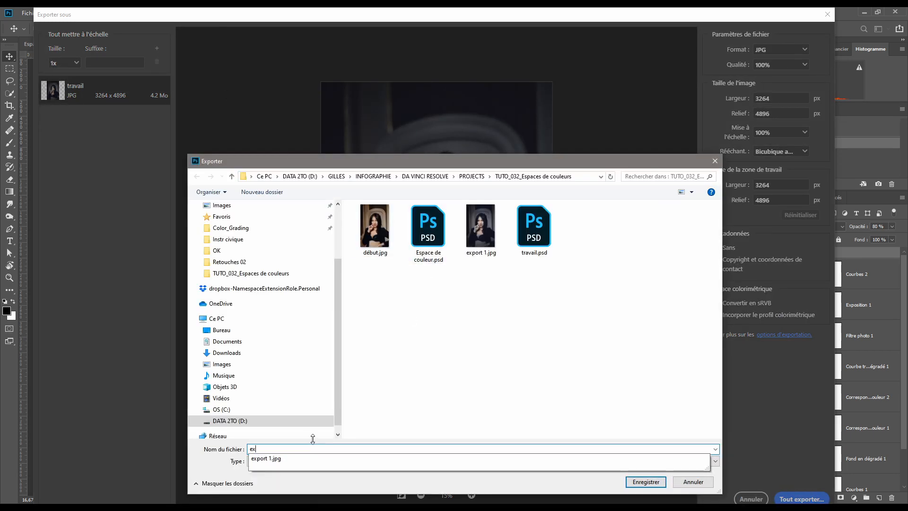
type("port 2")
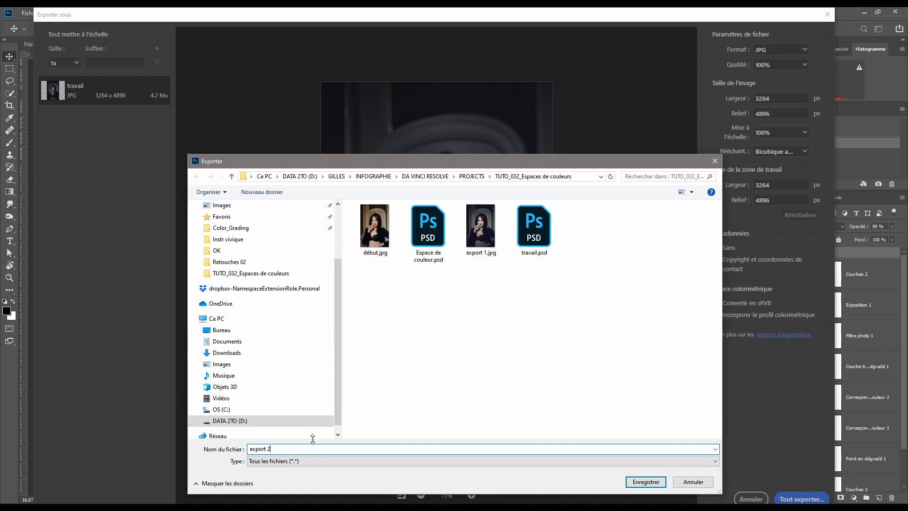
key("Return")
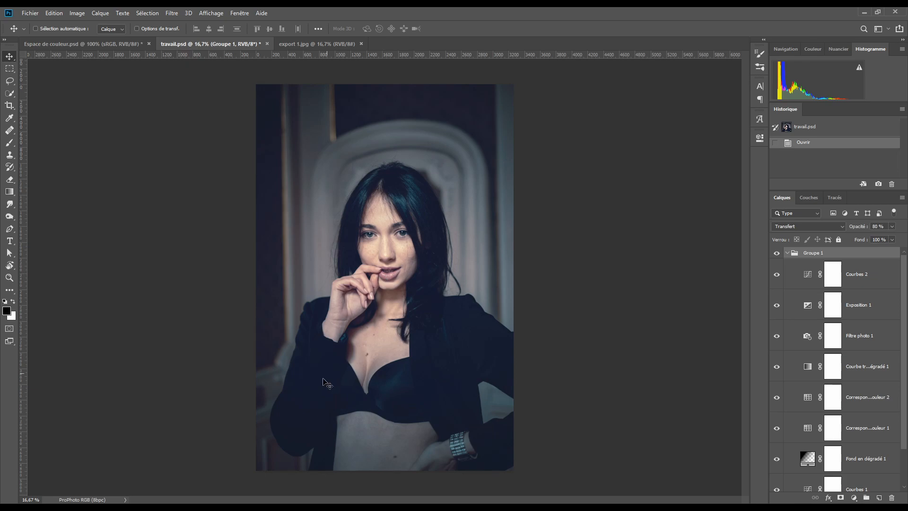
Open export 2.jpg from the TUTO_032_Espaces de couleurs folder as its own document and assign it the ProPhoto RGB profile
left_click(305, 471)
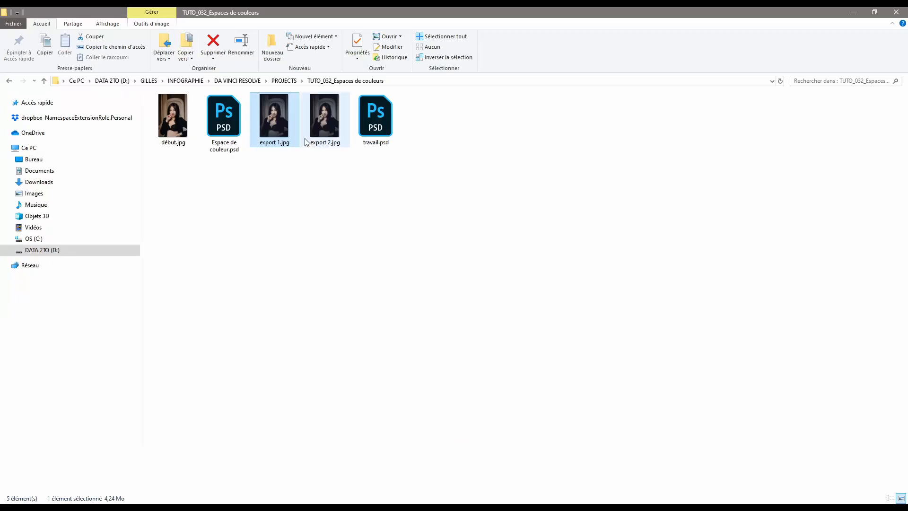
left_click_drag(323, 125, 407, 40)
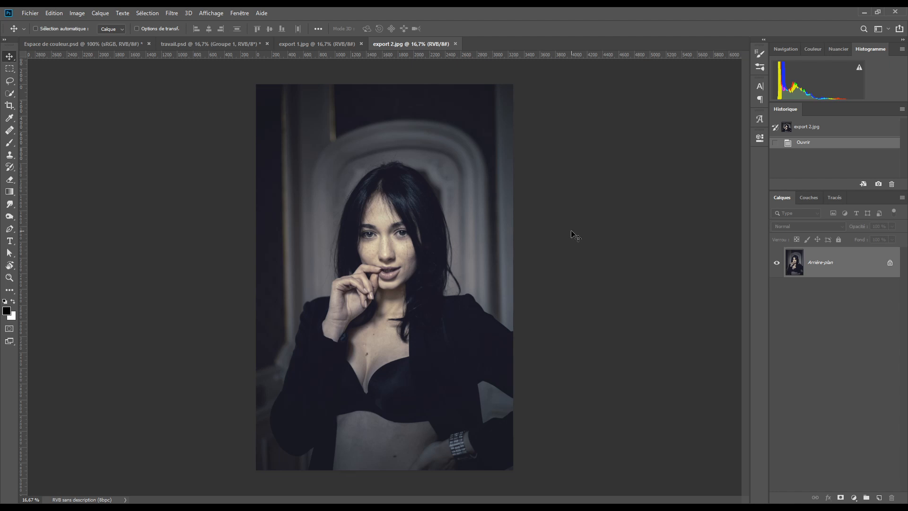
left_click(55, 14)
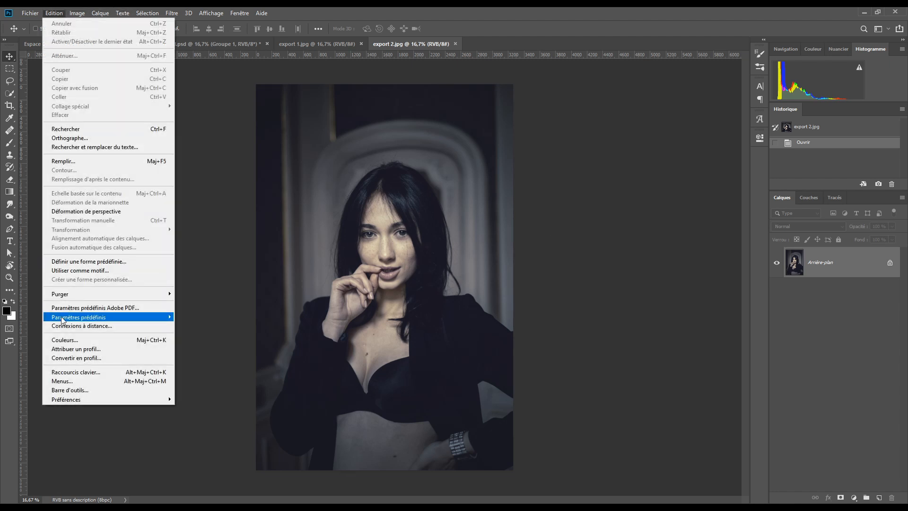
left_click(70, 350)
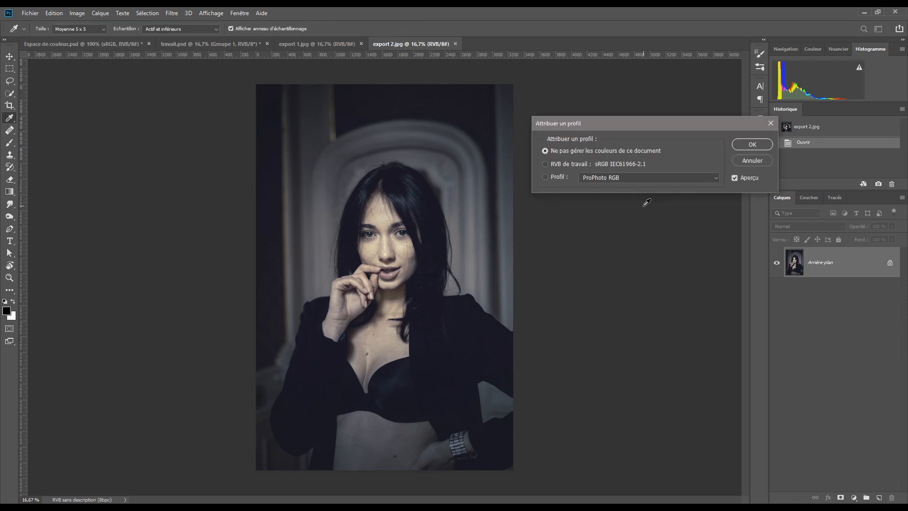
left_click(545, 177)
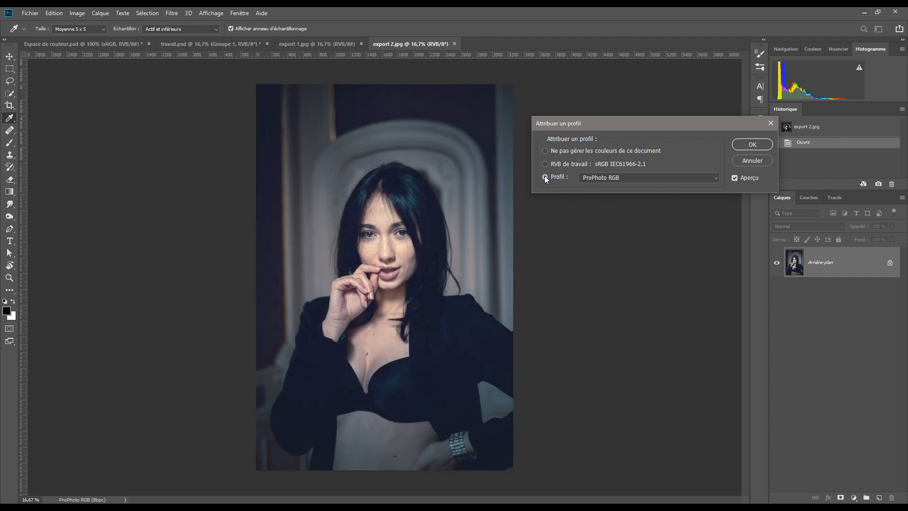
left_click(753, 146)
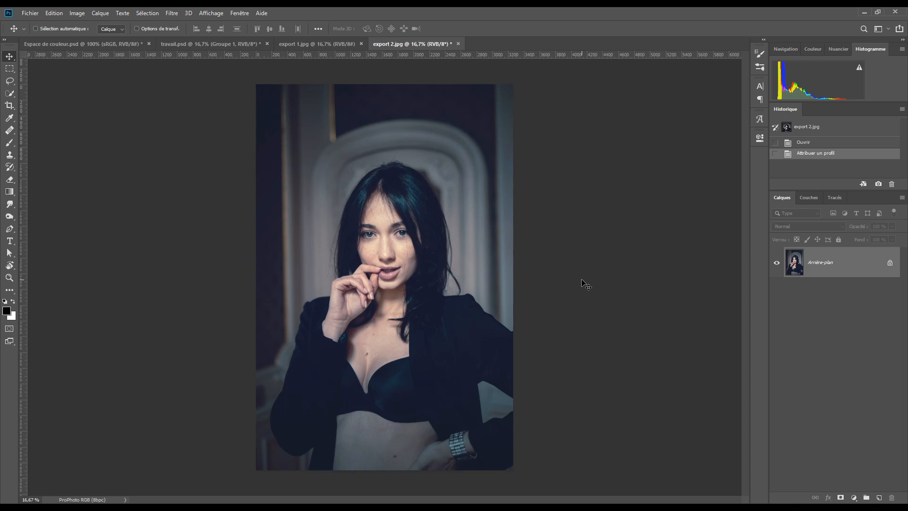
Compare the colours of export 2.jpg under the assigned profile with travail.psd and export 1.jpg
left_click(189, 45)
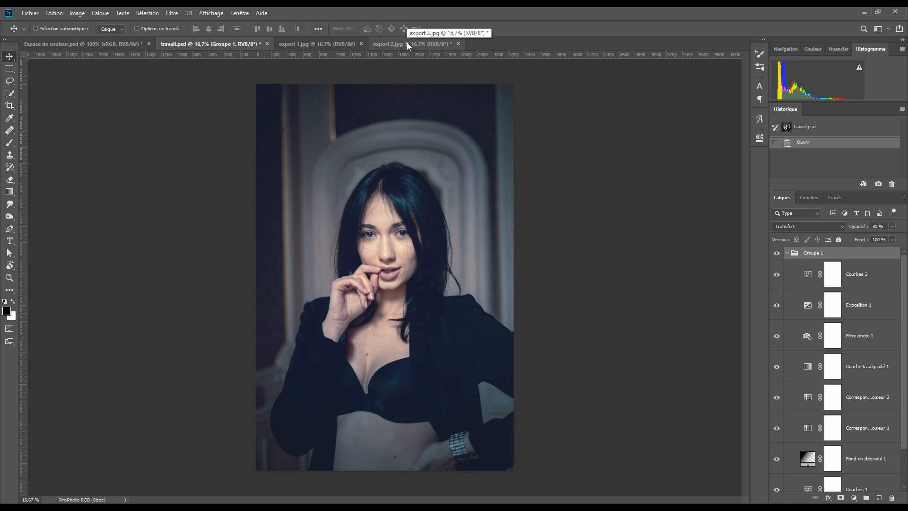
left_click(406, 42)
left_click(201, 42)
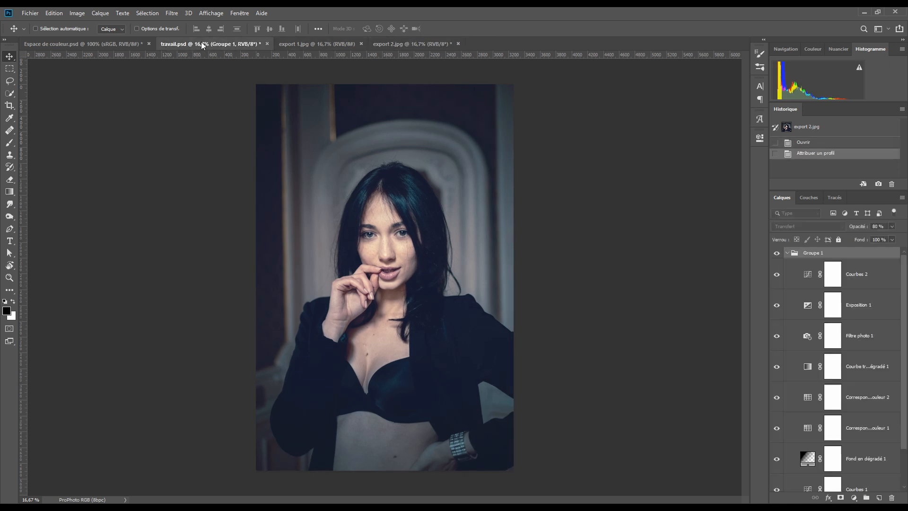
left_click(402, 44)
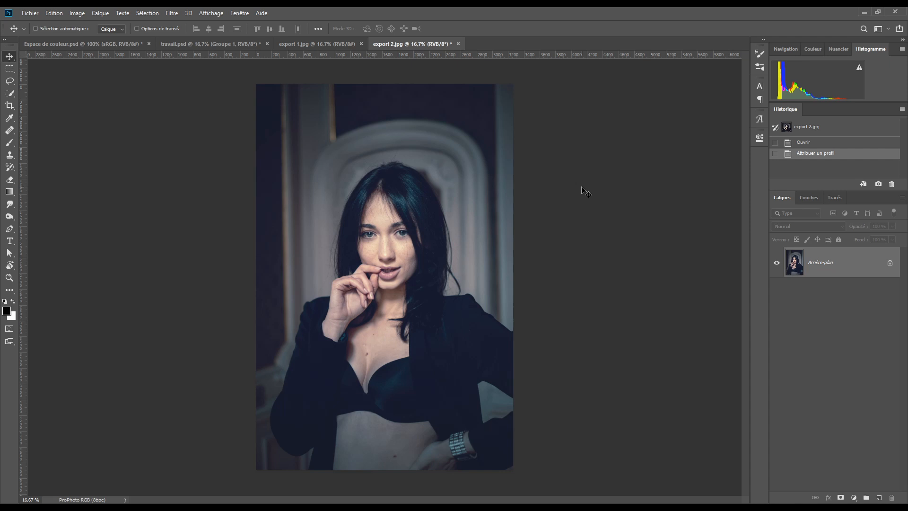
left_click(305, 44)
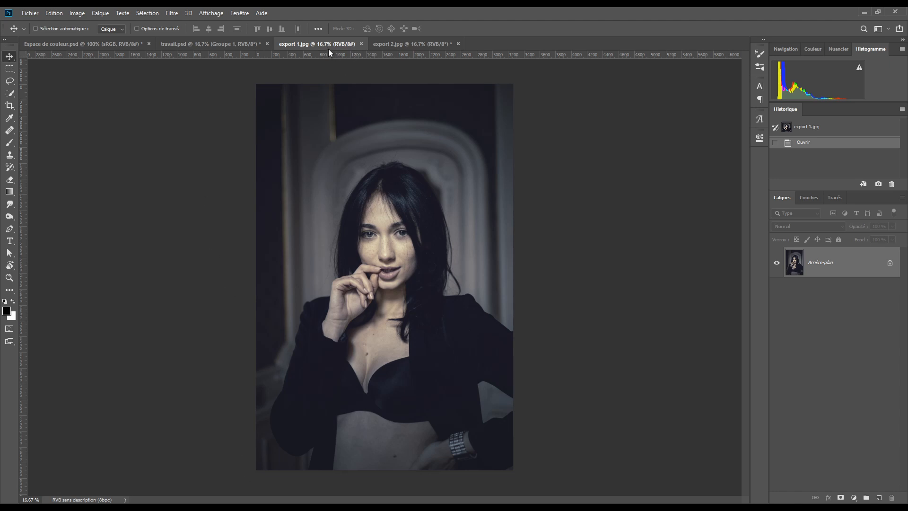
Convert export 2.jpg to the sRGB IEC61966-2.1 profile, using the Adobe (ACE) engine and relative colorimetric intent
left_click(404, 43)
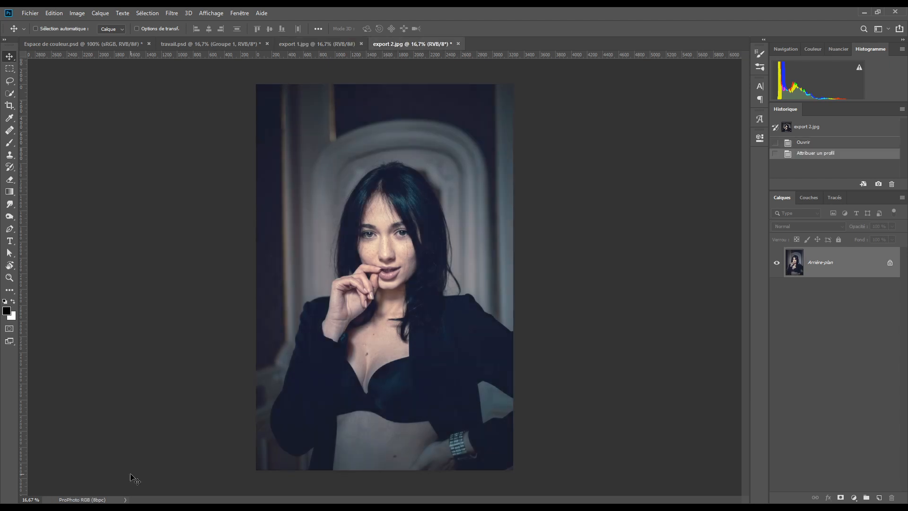
left_click(54, 14)
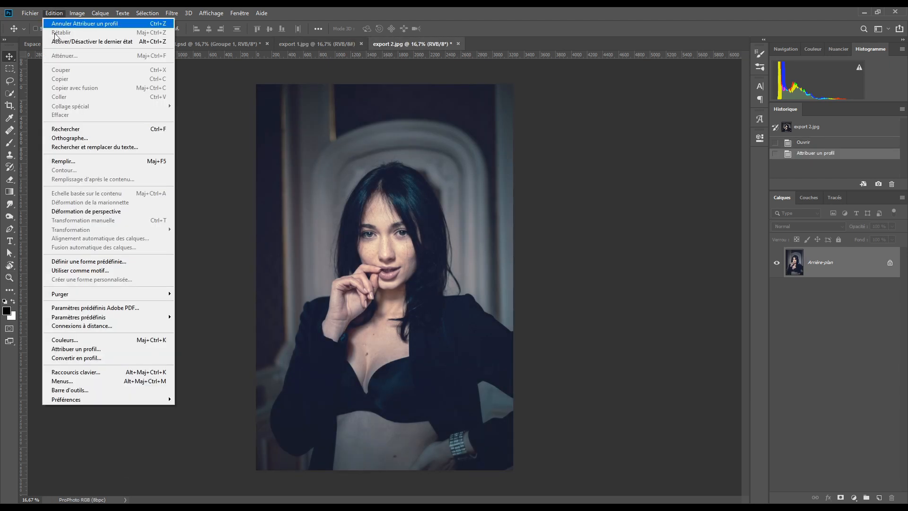
left_click(74, 359)
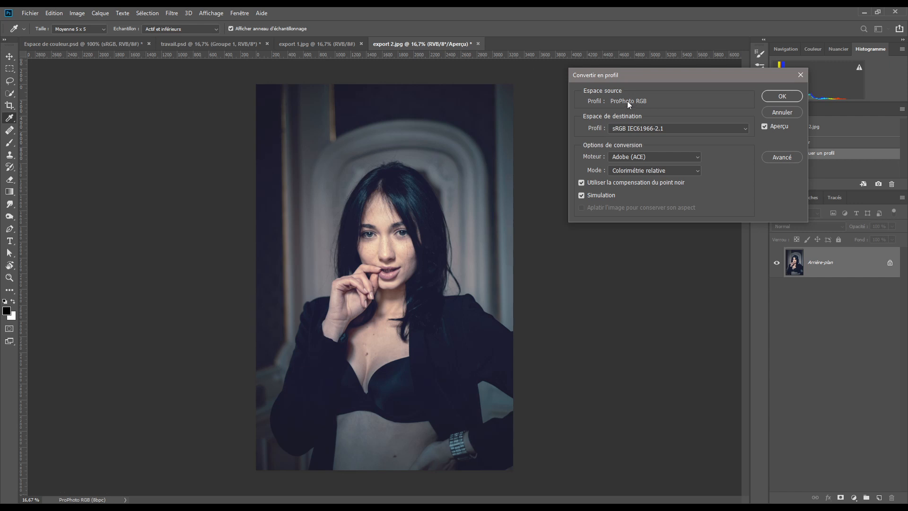
left_click(640, 128)
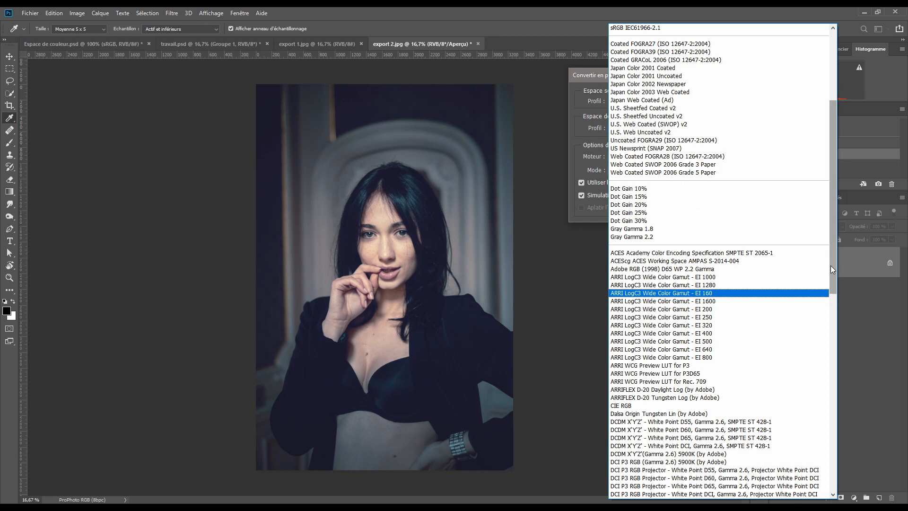
left_click_drag(830, 266, 829, 198)
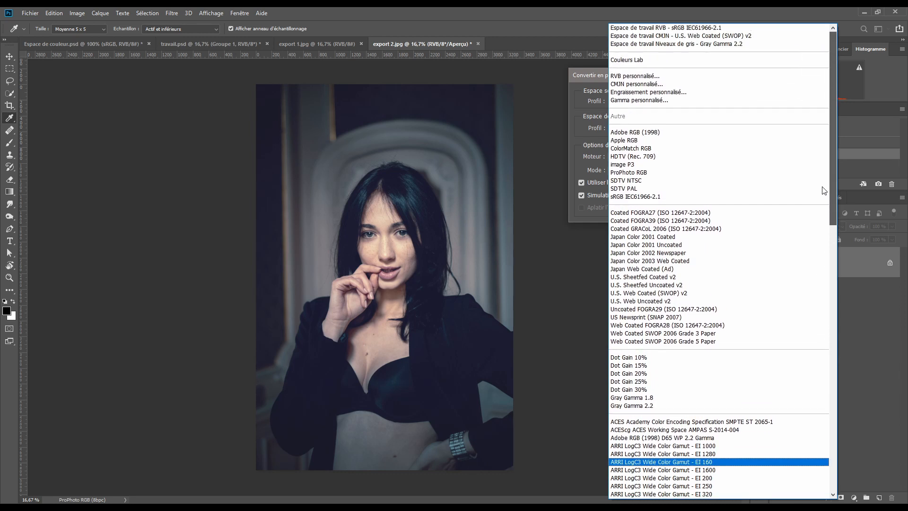
left_click(638, 197)
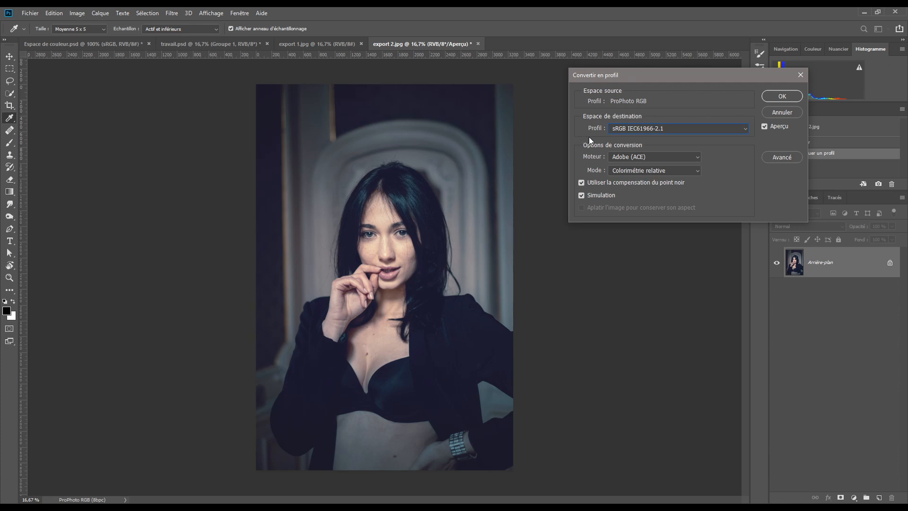
left_click(773, 95)
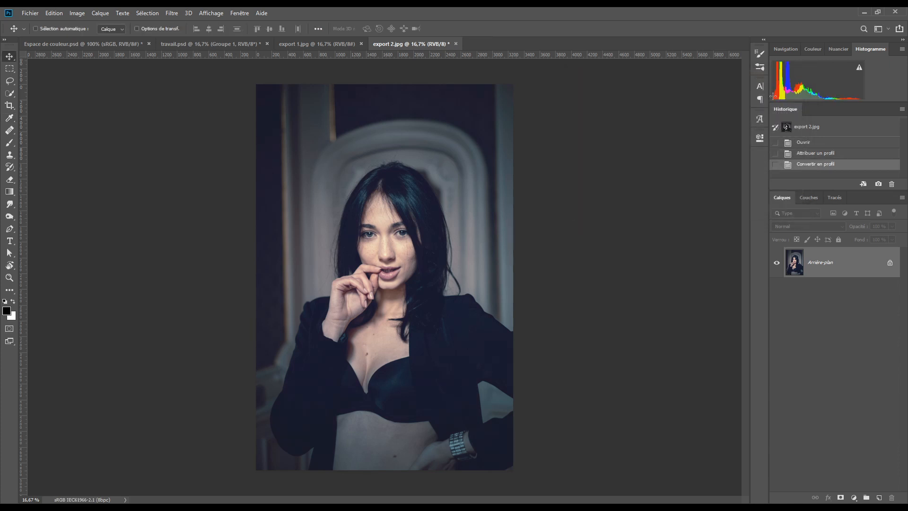
Compare the sRGB-converted export 2.jpg with the original travail.psd
left_click(198, 43)
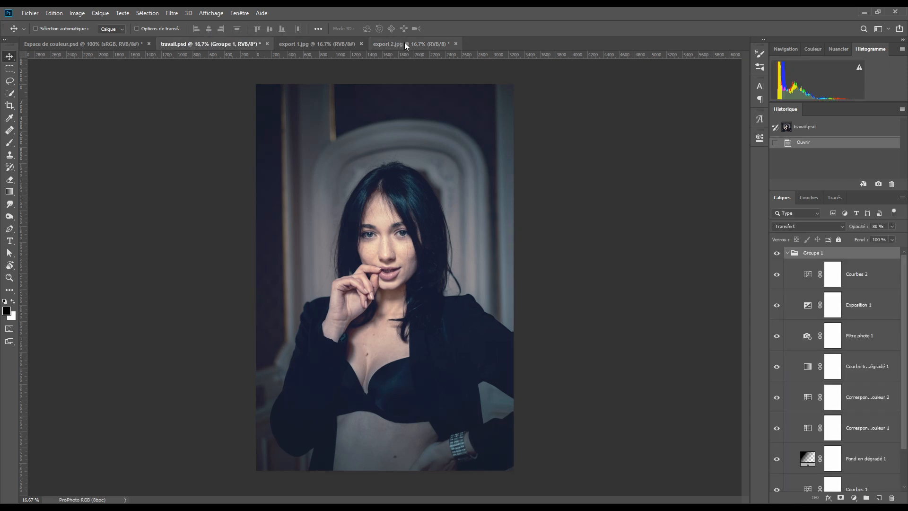
left_click(404, 43)
left_click(193, 45)
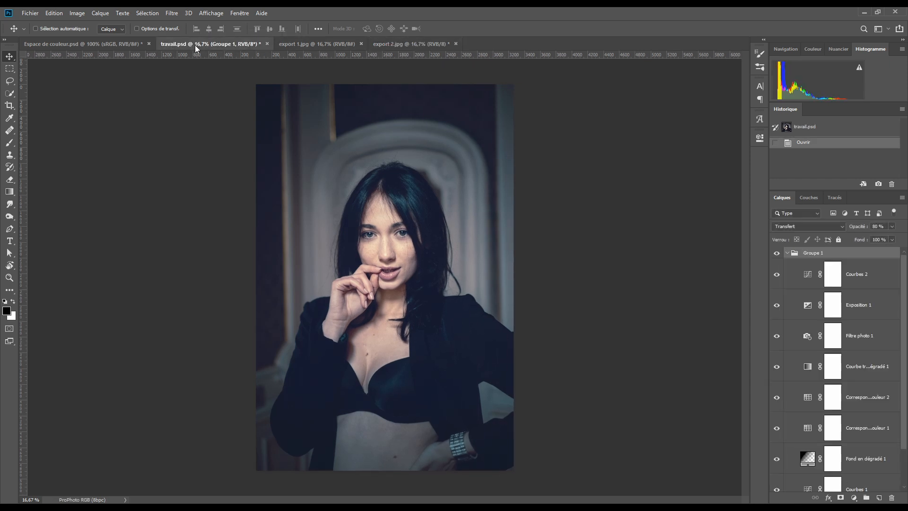
left_click(386, 45)
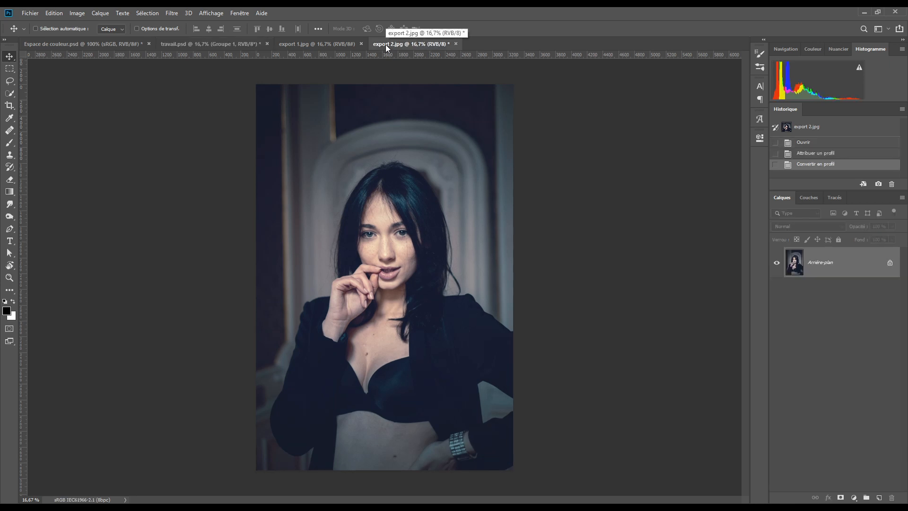